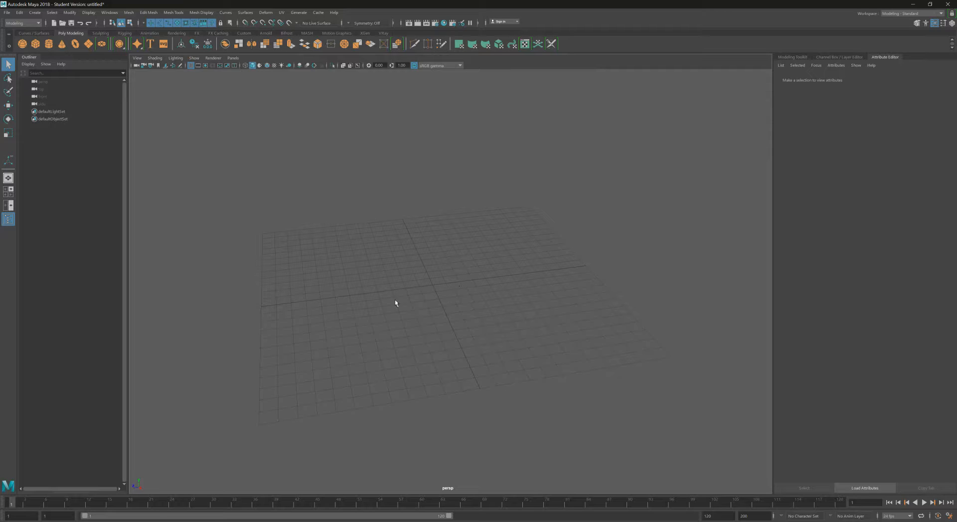
Create a polygon sphere, put it in a group and select the group in the hierarchy
{"action": "left_click", "coordinate": [22, 45]}
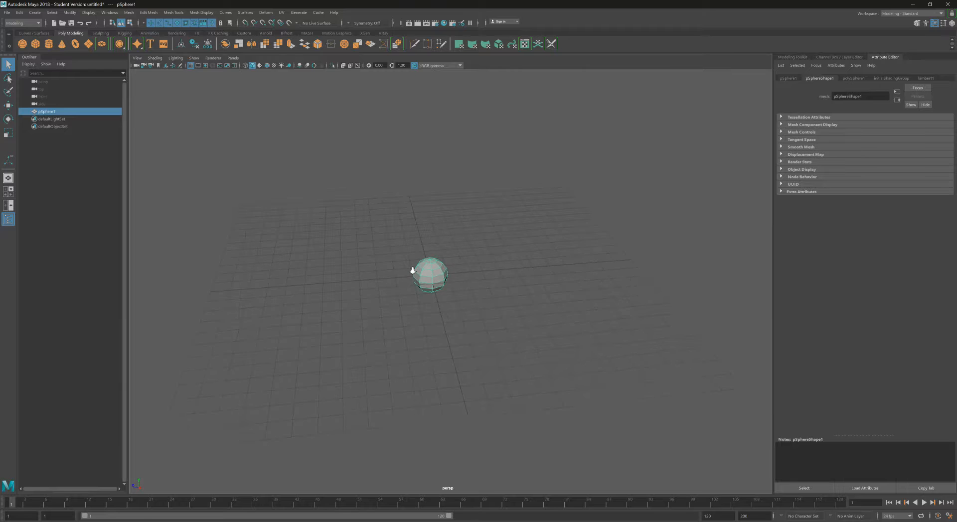
{"action": "left_click", "coordinate": [20, 12]}
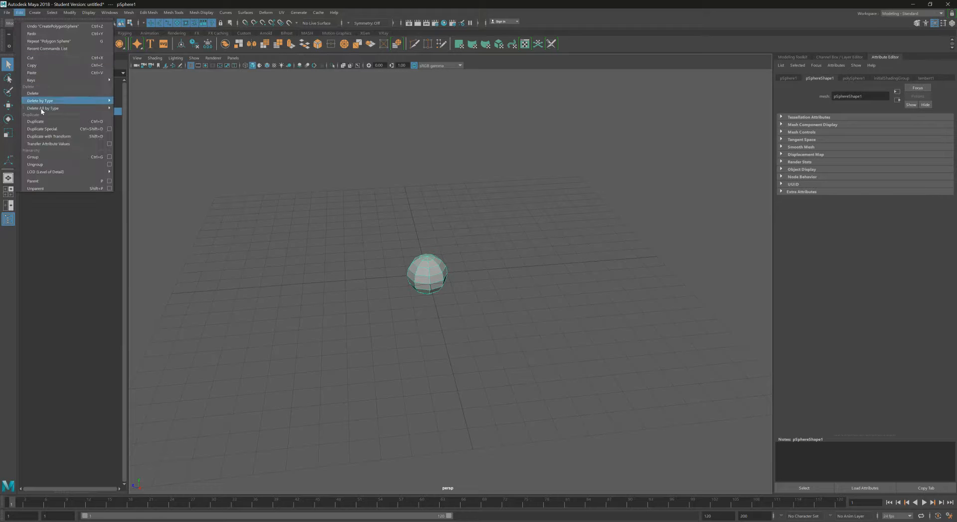
{"action": "left_click", "coordinate": [42, 157]}
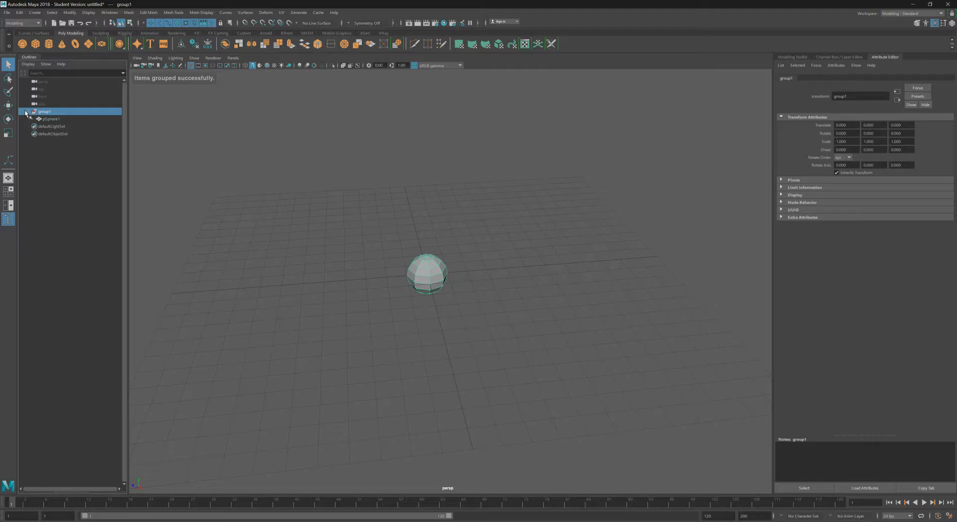
{"action": "left_click", "coordinate": [57, 120]}
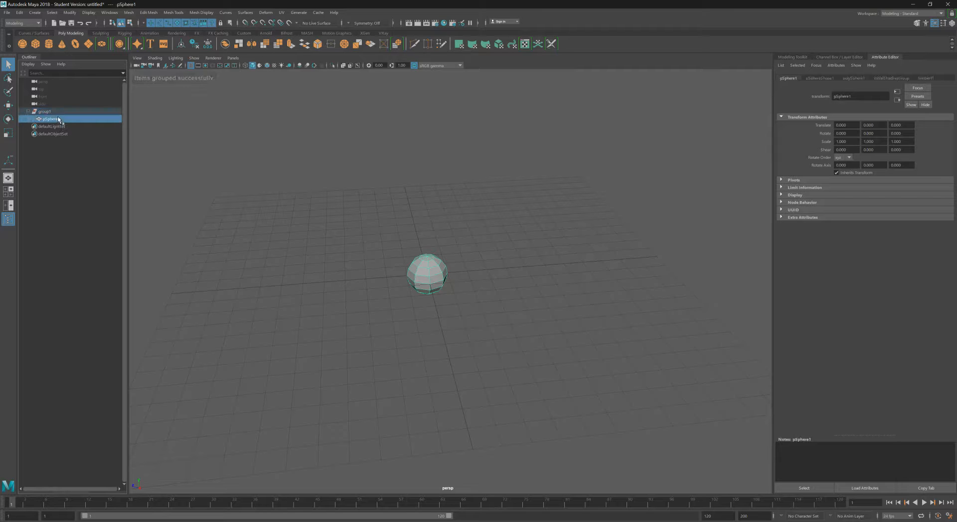
{"action": "left_click", "coordinate": [50, 111]}
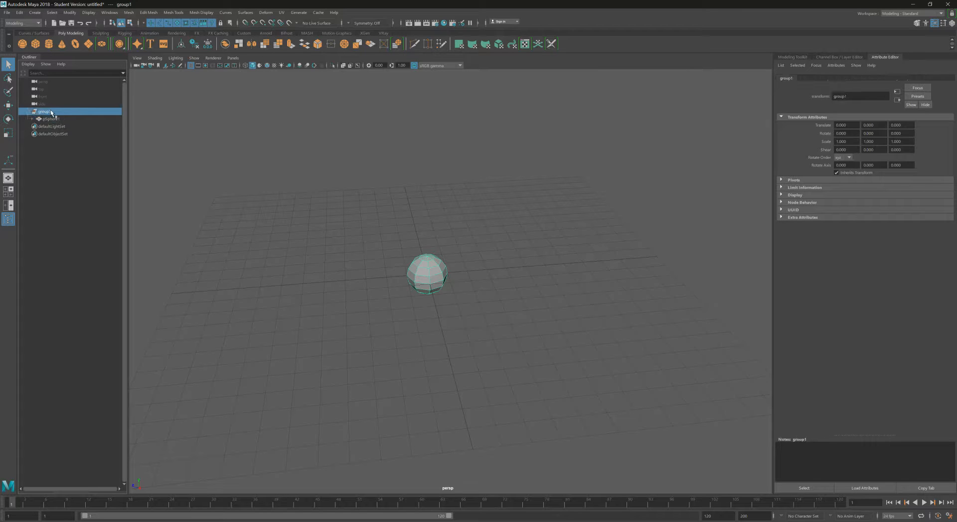
Try moving the sphere along Z within its group, check the group's pivot and undo the move
{"action": "left_click", "coordinate": [9, 106]}
{"action": "right_click_drag", "start_coordinate": [404, 275], "coordinate": [510, 272], "text": "alt"}
{"action": "left_click_drag", "start_coordinate": [451, 259], "coordinate": [483, 235], "text": "alt"}
{"action": "left_click", "coordinate": [43, 119]}
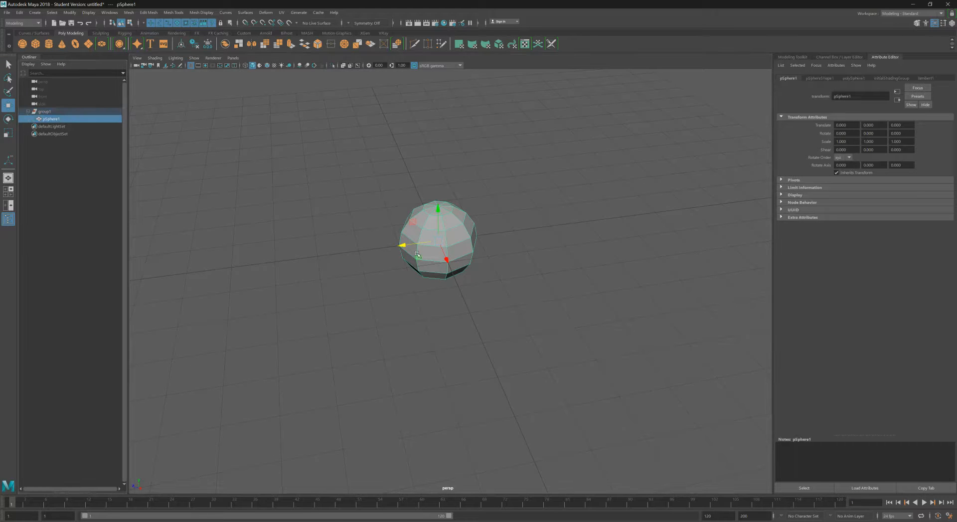
{"action": "left_click_drag", "start_coordinate": [406, 248], "coordinate": [531, 243]}
{"action": "left_click", "coordinate": [46, 112]}
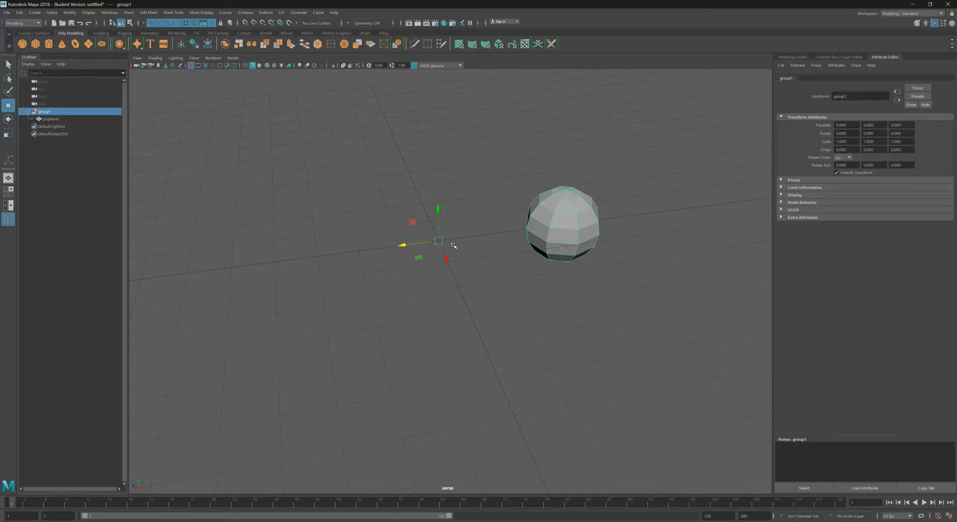
{"action": "key", "text": "ctrl+z"}
{"action": "key", "text": "ctrl+z"}
Move the sphere inside the group to about -2.84 in Z and compare the group's pivot with the sphere's
{"action": "left_click_drag", "start_coordinate": [458, 263], "coordinate": [418, 249], "text": "alt"}
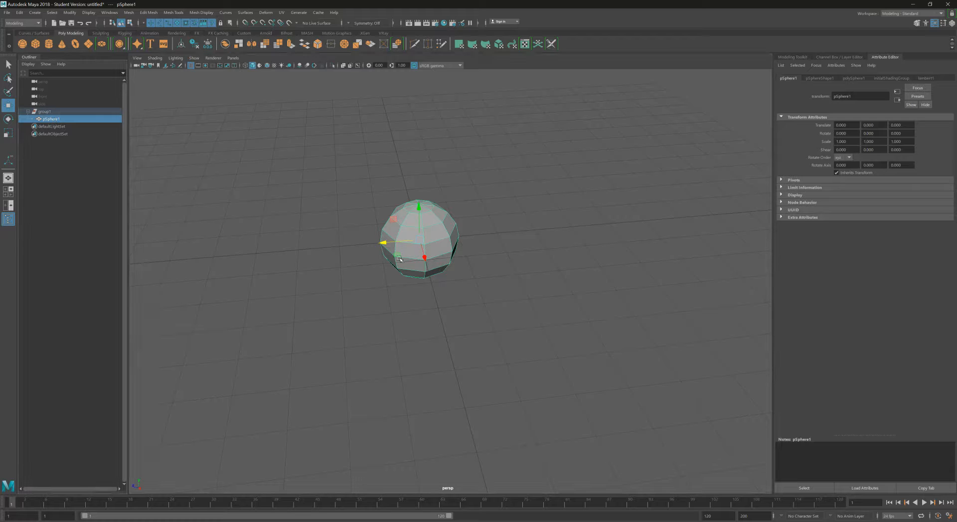
{"action": "left_click_drag", "start_coordinate": [383, 243], "coordinate": [493, 233]}
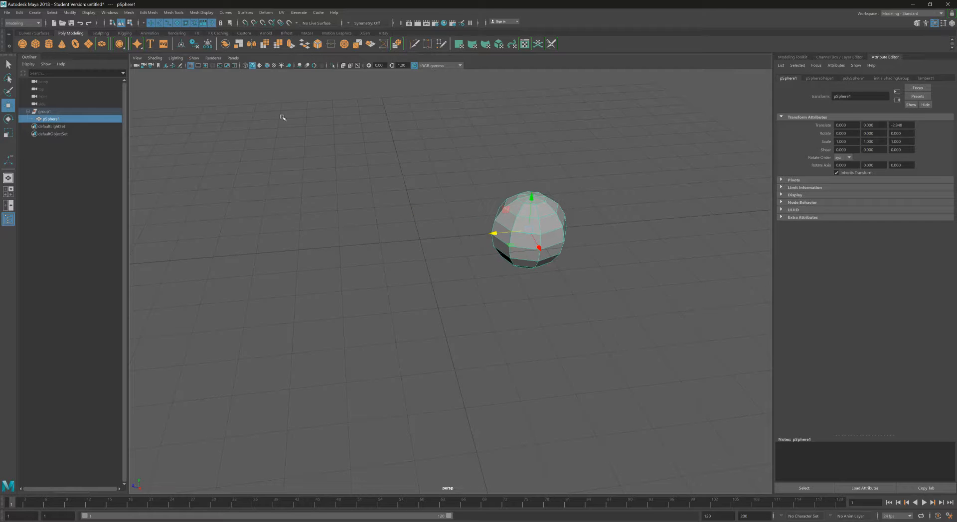
{"action": "left_click", "coordinate": [44, 111]}
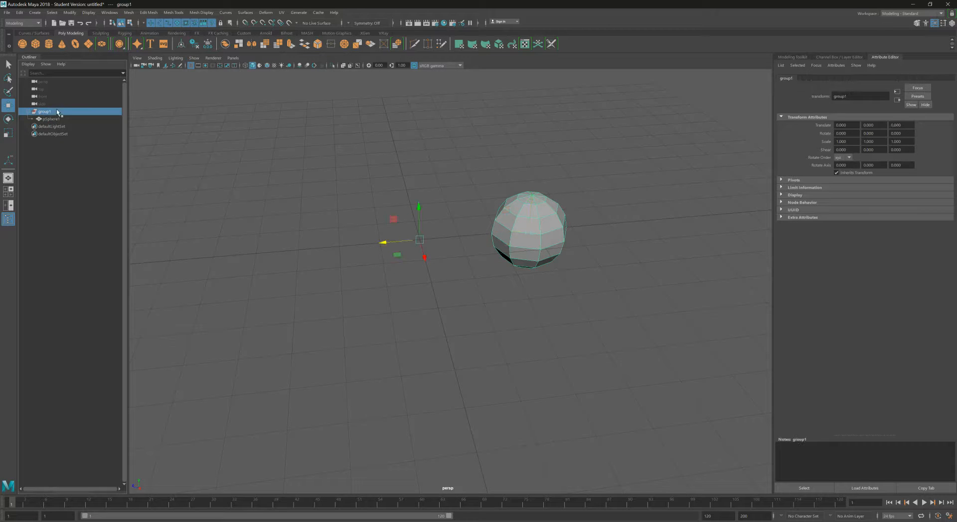
{"action": "key", "text": "Down"}
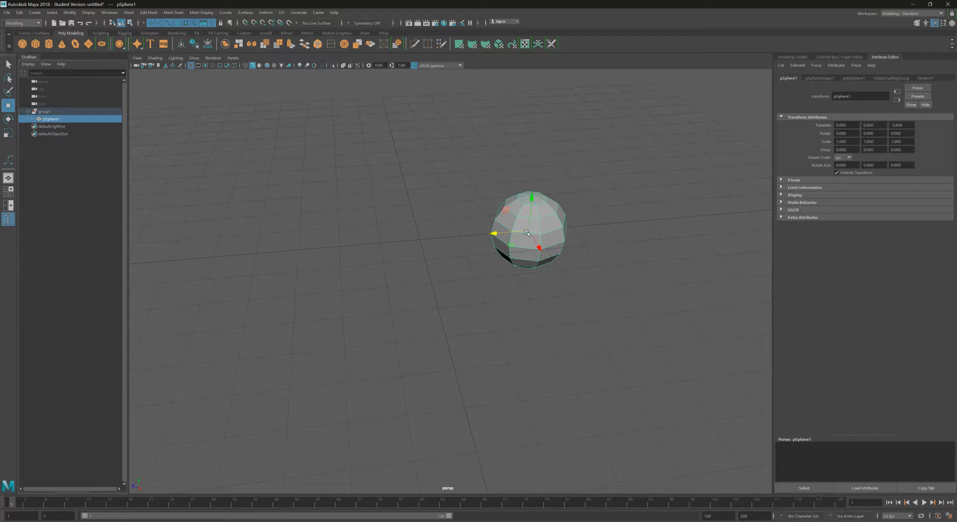
Examine the sphere and its pivot from several viewing angles
{"action": "middle_click_drag", "start_coordinate": [552, 233], "coordinate": [517, 247], "text": "alt"}
{"action": "left_click_drag", "start_coordinate": [531, 272], "coordinate": [510, 254], "text": "alt"}
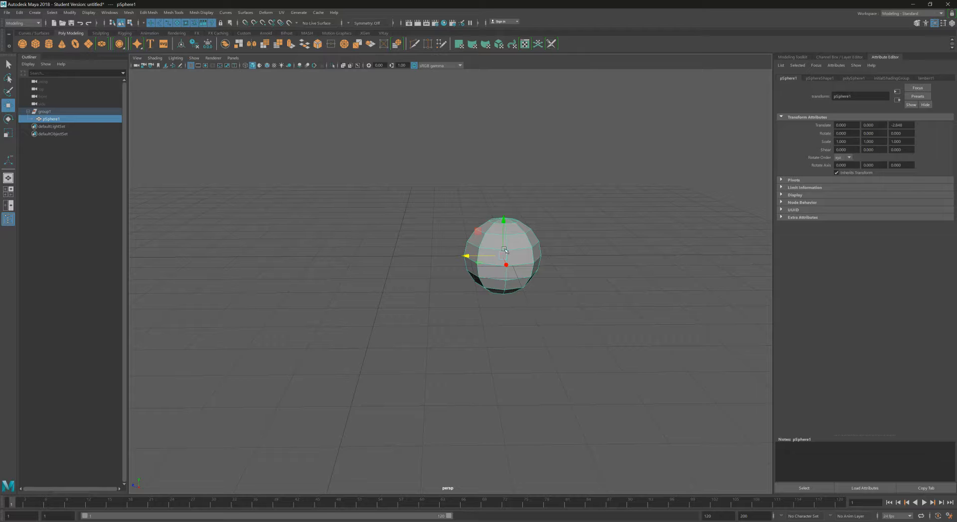
{"action": "left_click_drag", "start_coordinate": [499, 256], "coordinate": [444, 272], "text": "alt"}
{"action": "key", "text": "f"}
{"action": "left_click_drag", "start_coordinate": [452, 308], "coordinate": [512, 297], "text": "alt"}
{"action": "right_click_drag", "start_coordinate": [512, 297], "coordinate": [438, 300]}
{"action": "right_click_drag", "start_coordinate": [338, 311], "coordinate": [315, 304], "text": "alt"}
{"action": "left_click_drag", "start_coordinate": [315, 299], "coordinate": [498, 298], "text": "alt"}
{"action": "right_click_drag", "start_coordinate": [482, 283], "coordinate": [541, 247]}
{"action": "left_click_drag", "start_coordinate": [511, 271], "coordinate": [424, 275], "text": "alt"}
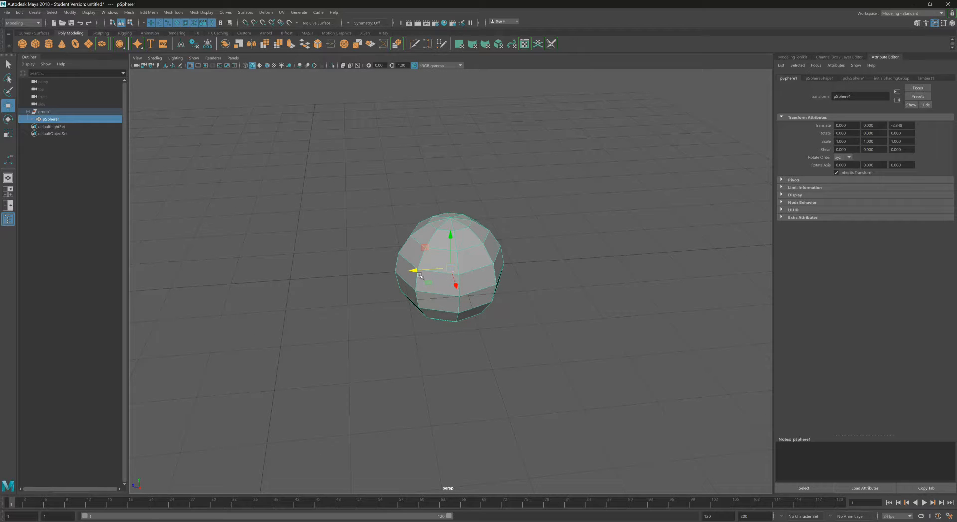
Move only the sphere's pivot along Z, across the origin to the opposite side from the sphere
{"action": "key", "text": "d"}
{"action": "left_click_drag", "start_coordinate": [414, 271], "coordinate": [201, 287]}
{"action": "mouse_move", "coordinate": [271, 314]}
{"action": "left_mouse_down", "text": "alt"}
{"action": "mouse_move", "coordinate": [335, 305]}
{"action": "mouse_move", "coordinate": [270, 298]}
{"action": "left_mouse_up", "text": "alt"}
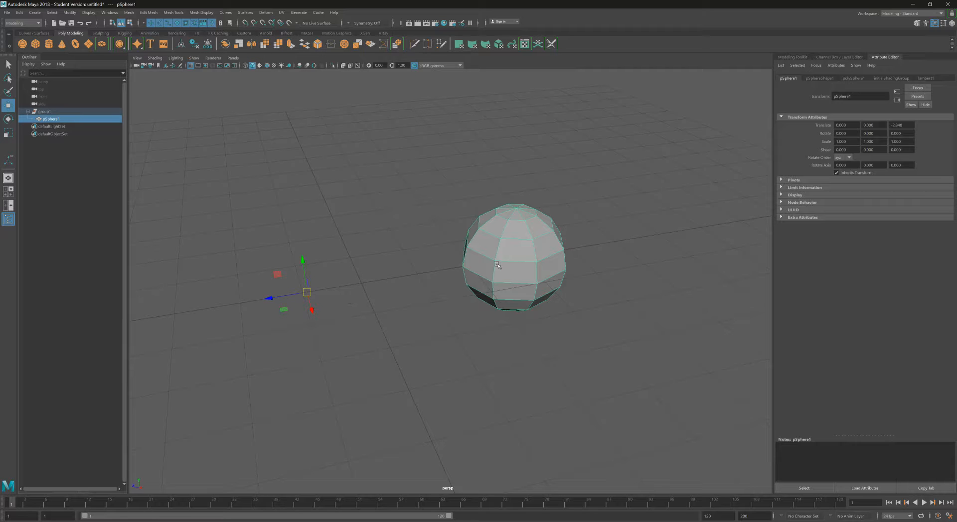
Try rotating the sphere around its offset pivot, including about 54 degrees in Y, and undo each rotation
{"action": "left_click", "coordinate": [8, 119]}
{"action": "left_click_drag", "start_coordinate": [322, 308], "coordinate": [346, 307]}
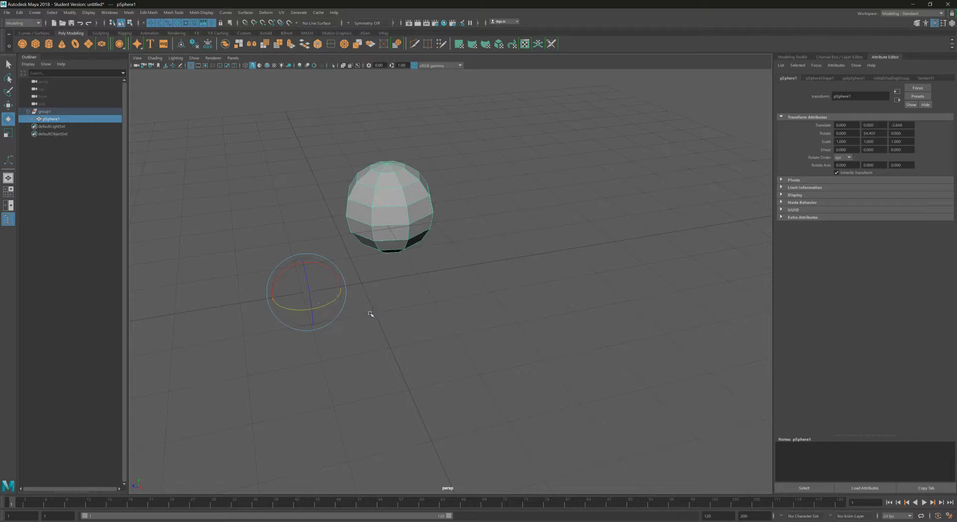
{"action": "key", "text": "ctrl+z"}
{"action": "left_click_drag", "start_coordinate": [491, 299], "coordinate": [442, 253], "text": "alt"}
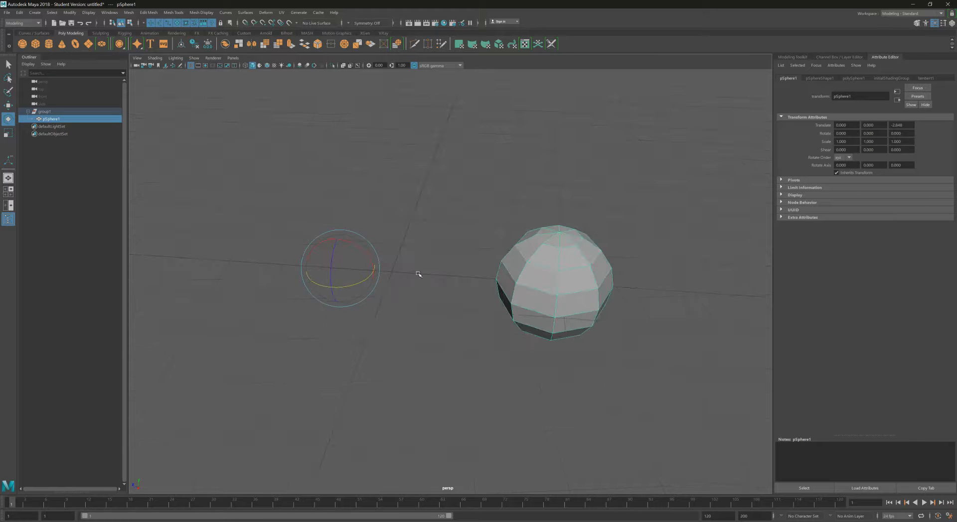
{"action": "left_click_drag", "start_coordinate": [369, 262], "coordinate": [438, 275]}
{"action": "key", "text": "ctrl+z"}
Undo the pivot move so the pivot is back at the sphere's centre
{"action": "left_click_drag", "start_coordinate": [513, 285], "coordinate": [499, 285], "text": "alt"}
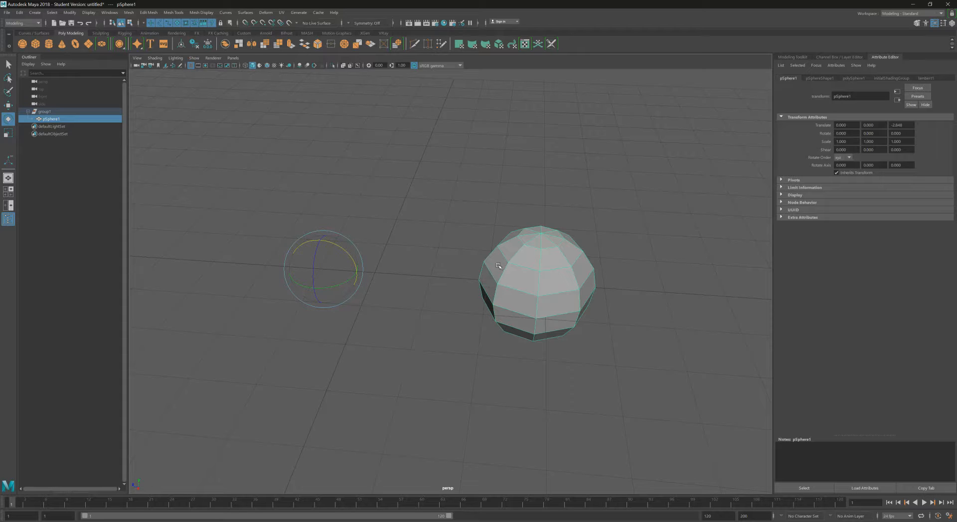
{"action": "key", "text": "ctrl+z"}
{"action": "left_click_drag", "start_coordinate": [517, 268], "coordinate": [481, 260], "text": "alt"}
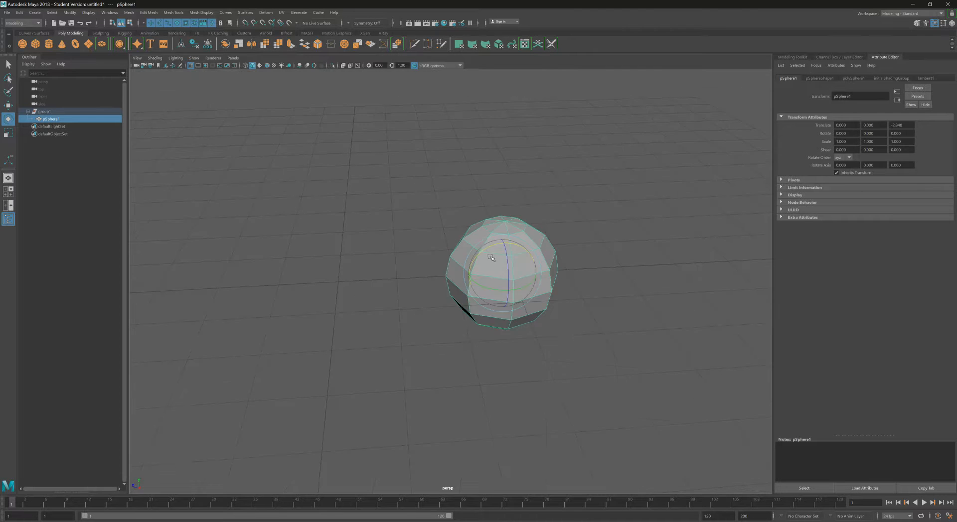
Move the sphere's pivot far away from the sphere along X
{"action": "key", "text": "d"}
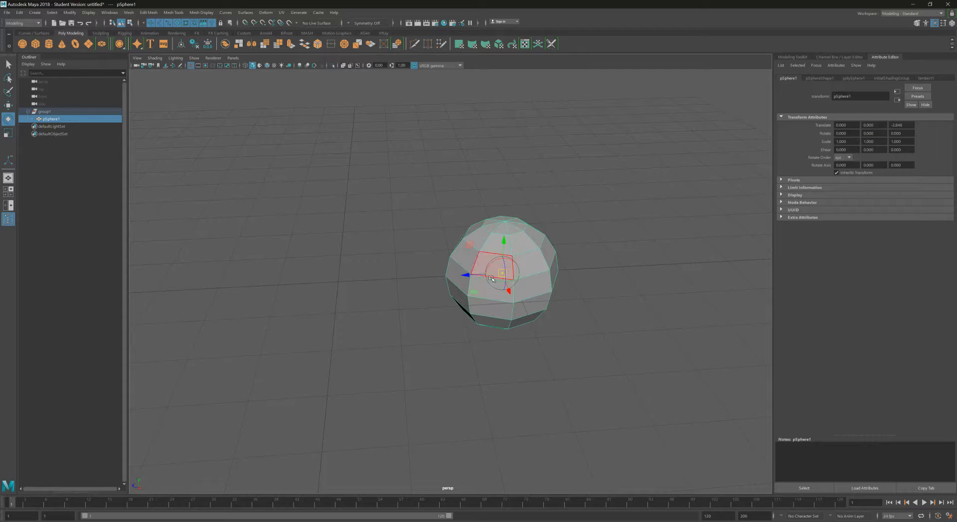
{"action": "left_click_drag", "start_coordinate": [509, 289], "coordinate": [639, 448]}
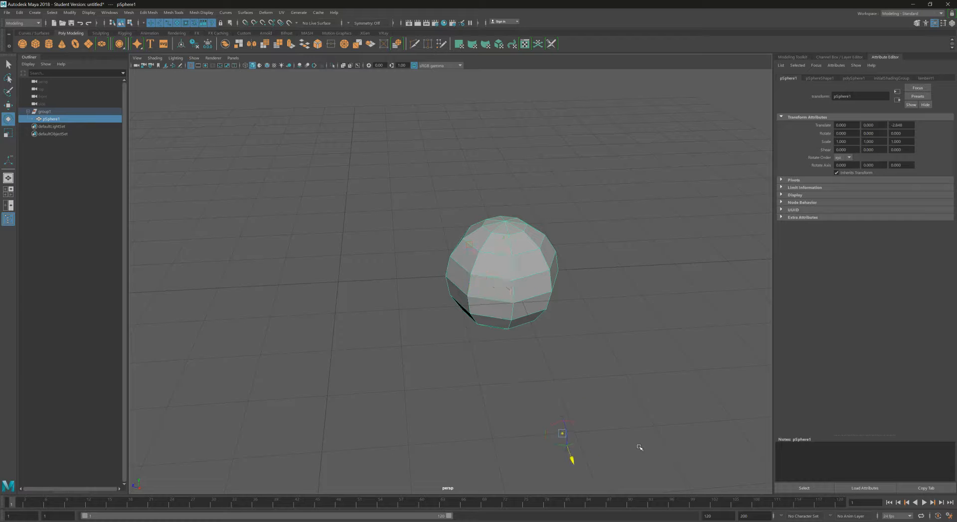
{"action": "left_click_drag", "start_coordinate": [624, 394], "coordinate": [589, 288], "text": "alt"}
{"action": "left_click_drag", "start_coordinate": [626, 214], "coordinate": [787, 354]}
{"action": "left_click_drag", "start_coordinate": [590, 275], "coordinate": [578, 368], "text": "alt"}
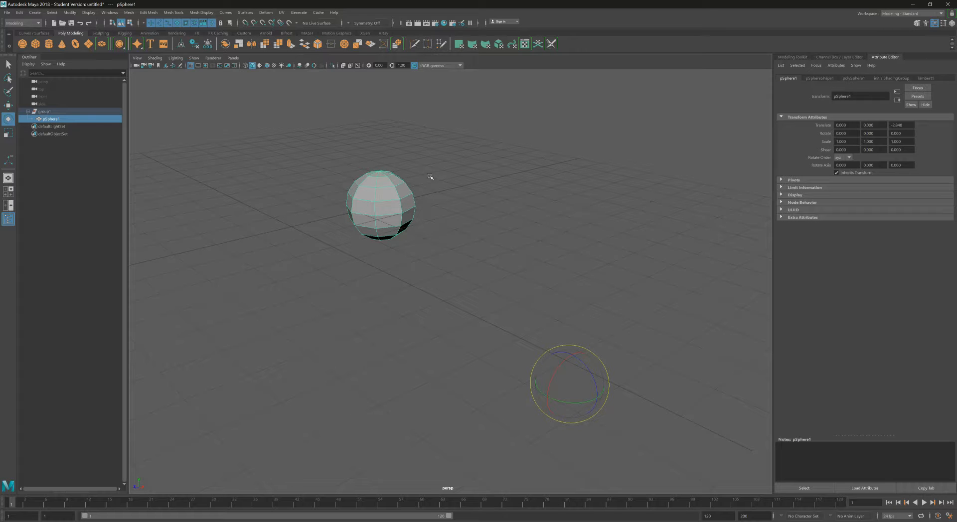
In the Move tool settings, set the axis orientation to World and reset the sphere's pivot
{"action": "left_click", "coordinate": [8, 107]}
{"action": "double_click", "coordinate": [8, 107]}
{"action": "left_click_drag", "start_coordinate": [766, 140], "coordinate": [676, 79]}
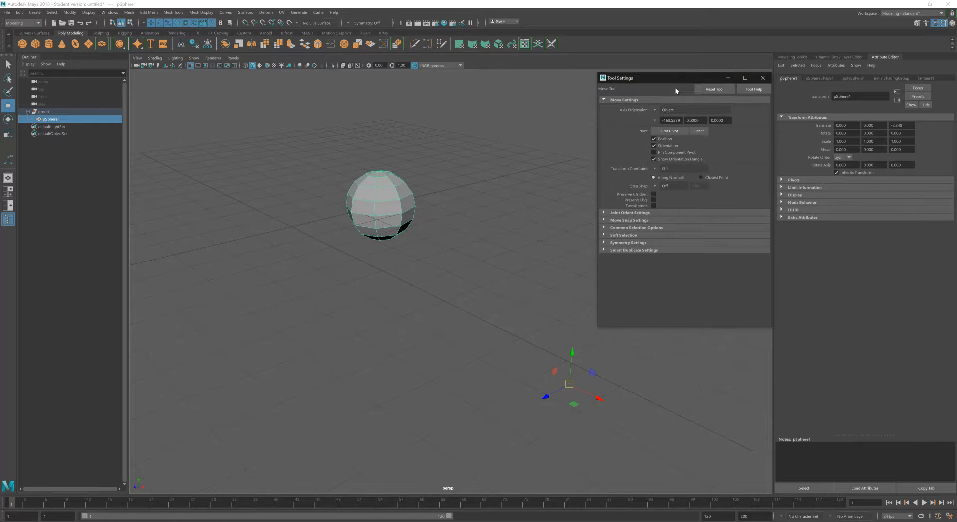
{"action": "left_click", "coordinate": [653, 111]}
{"action": "left_click", "coordinate": [695, 121]}
{"action": "left_click", "coordinate": [706, 132]}
{"action": "left_click_drag", "start_coordinate": [419, 208], "coordinate": [357, 212], "text": "alt"}
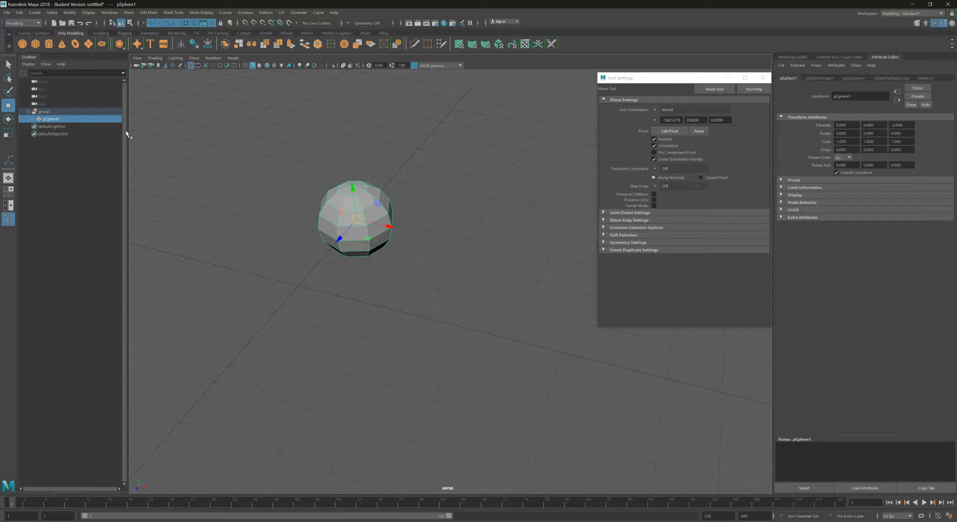
Try moving the sphere's pivot along Z in Edit Pivot mode and undo the change
{"action": "left_click", "coordinate": [671, 135]}
{"action": "left_click", "coordinate": [669, 131]}
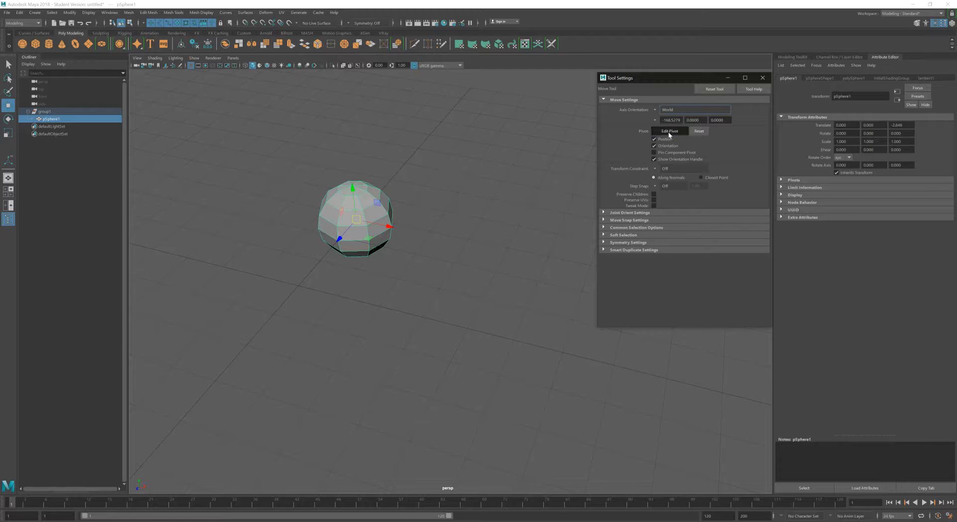
{"action": "left_click_drag", "start_coordinate": [328, 250], "coordinate": [290, 316]}
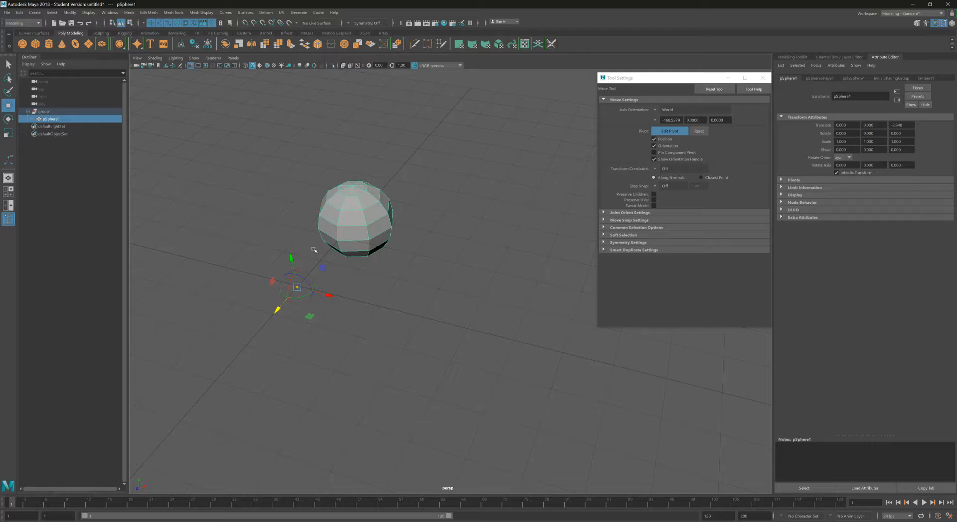
{"action": "key", "text": "ctrl+z"}
{"action": "key", "text": "ctrl+z"}
Leave Edit Pivot mode with the sphere's pivot reset and close the Move tool settings
{"action": "left_click", "coordinate": [669, 131]}
{"action": "left_click", "coordinate": [698, 131]}
{"action": "left_click", "coordinate": [762, 77]}
Duplicate the sphere three times inside the group and spread the copies in a row along Z
{"action": "left_click_drag", "start_coordinate": [538, 220], "coordinate": [467, 276], "text": "alt"}
{"action": "left_click_drag", "start_coordinate": [427, 236], "coordinate": [368, 279], "text": "alt"}
{"action": "key", "text": "ctrl+z"}
{"action": "middle_click_drag", "start_coordinate": [385, 305], "coordinate": [411, 335], "text": "alt"}
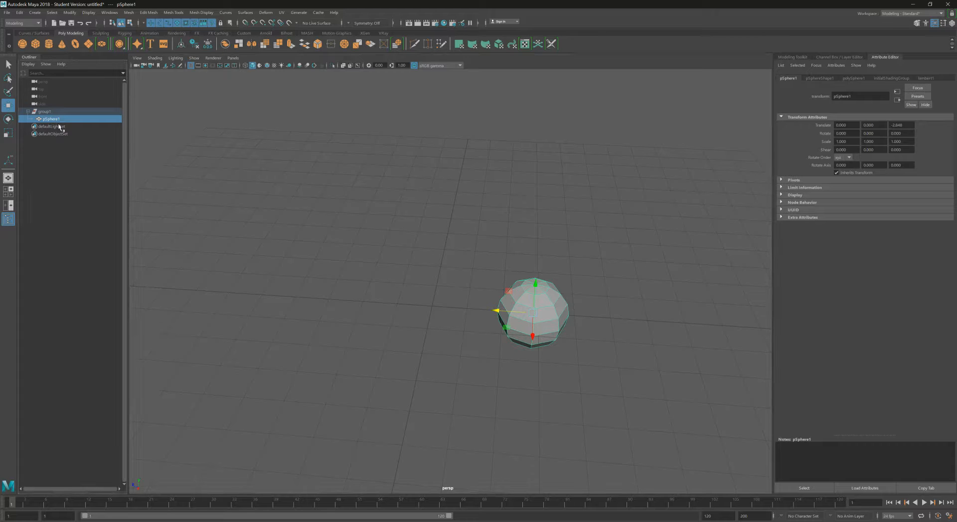
{"action": "key", "text": "ctrl+d"}
{"action": "left_click_drag", "start_coordinate": [495, 311], "coordinate": [282, 299]}
{"action": "key", "text": "ctrl+d"}
{"action": "key", "text": "ctrl+d"}
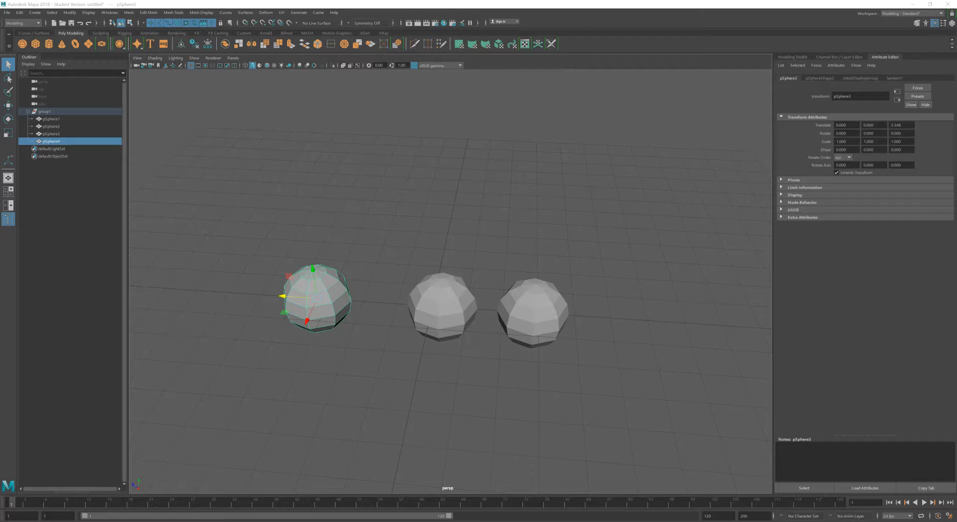
{"action": "key", "text": "w"}
{"action": "left_click_drag", "start_coordinate": [407, 308], "coordinate": [309, 239]}
Move the group's pivot along Z to just beyond the end sphere of the row
{"action": "left_click", "coordinate": [43, 111]}
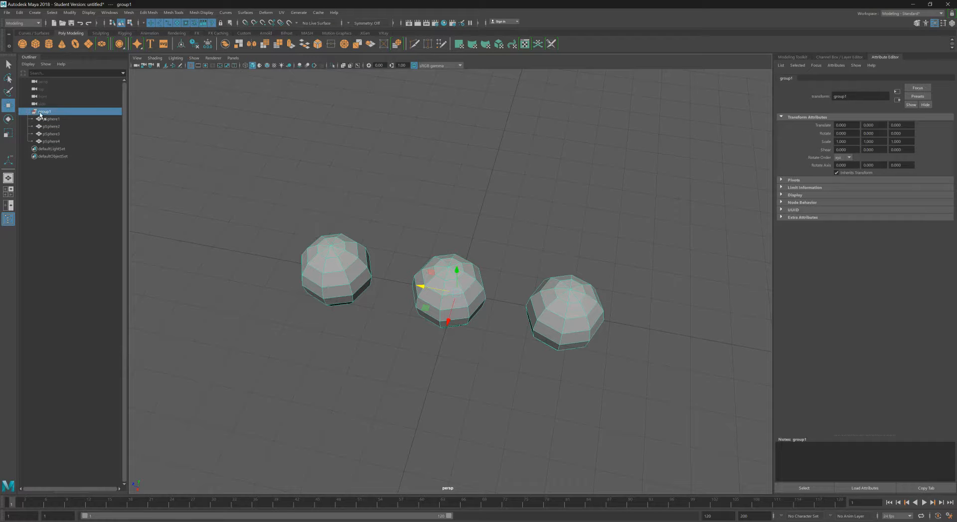
{"action": "left_click_drag", "start_coordinate": [280, 303], "coordinate": [276, 277], "text": "alt"}
{"action": "key", "text": "d"}
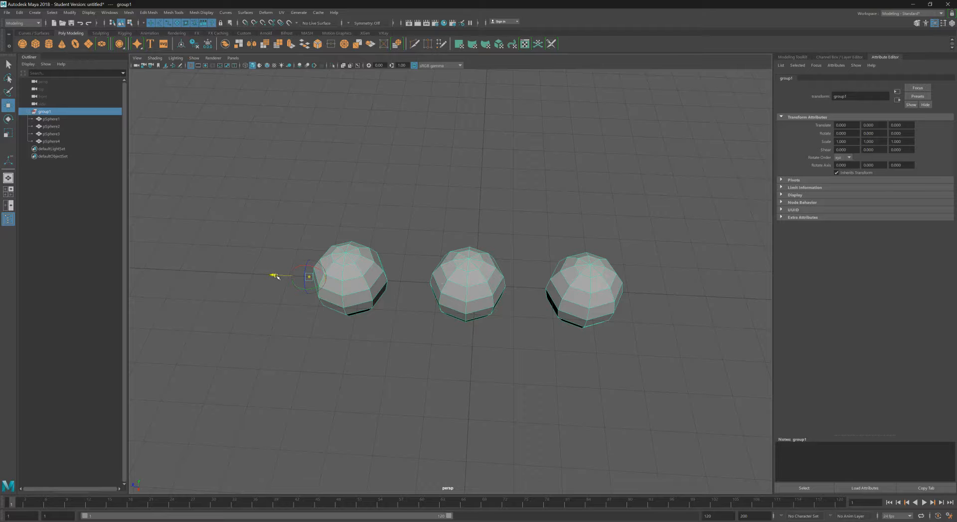
{"action": "middle_click_drag", "start_coordinate": [408, 288], "coordinate": [447, 287], "text": "alt"}
Try rotating the whole group of spheres around its offset pivot and undo the rotation
{"action": "left_click", "coordinate": [11, 118]}
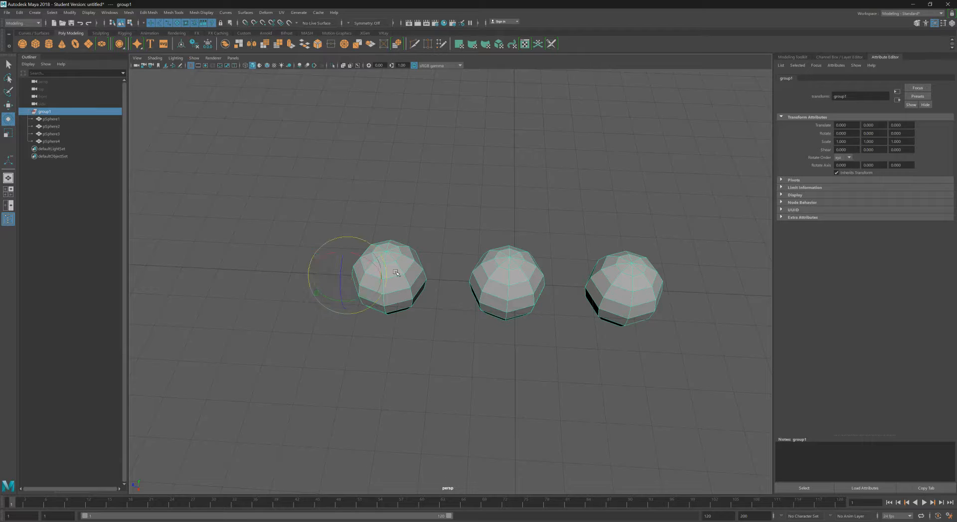
{"action": "mouse_move", "coordinate": [375, 264]}
{"action": "left_mouse_down"}
{"action": "mouse_move", "coordinate": [356, 255]}
{"action": "mouse_move", "coordinate": [334, 265]}
{"action": "mouse_move", "coordinate": [349, 274]}
{"action": "mouse_move", "coordinate": [329, 269]}
{"action": "mouse_move", "coordinate": [365, 290]}
{"action": "mouse_move", "coordinate": [380, 279]}
{"action": "left_mouse_up"}
{"action": "key", "text": "ctrl+z"}
{"action": "middle_click_drag", "start_coordinate": [470, 326], "coordinate": [444, 314], "text": "alt"}
{"action": "left_click_drag", "start_coordinate": [444, 314], "coordinate": [459, 295], "text": "alt"}
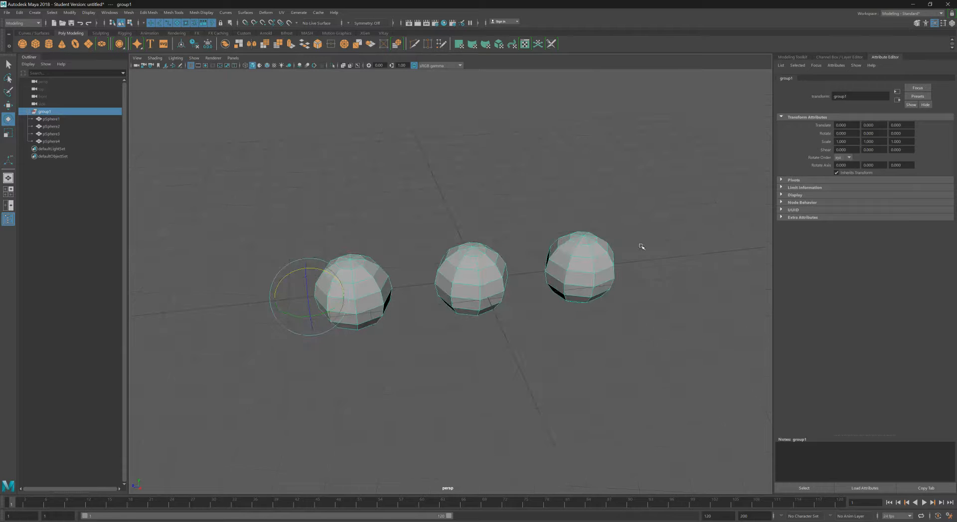